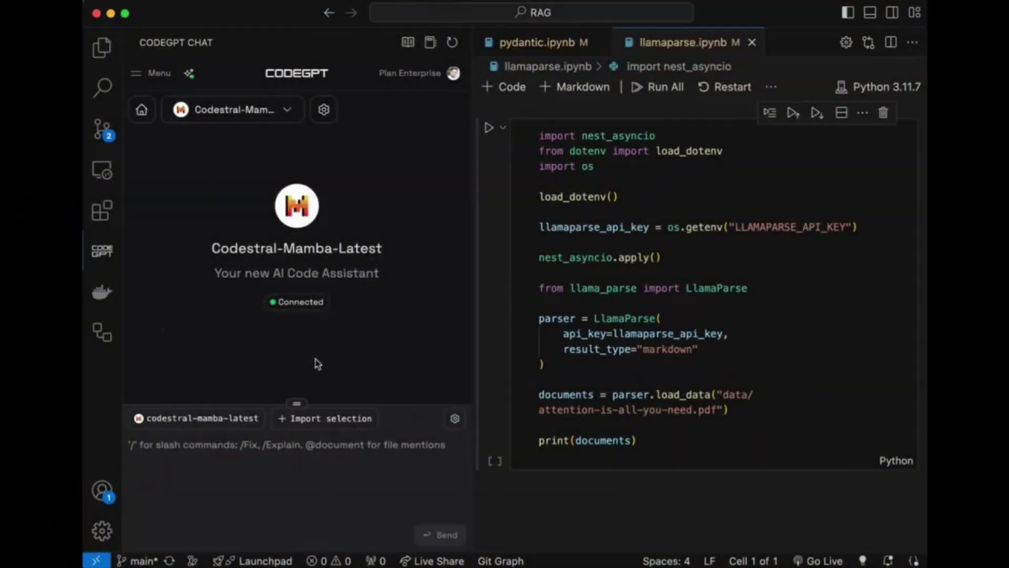
Step: Send a /Document request for llamaparse.ipynb in the CodeGPT chat
{"action": "left_click", "coordinate": [264, 448]}
{"action": "type", "text": "/"}
{"action": "key", "text": "Down"}
{"action": "key", "text": "Down"}
{"action": "key", "text": "Down"}
{"action": "key", "text": "Return"}
{"action": "type", "text": "@"}
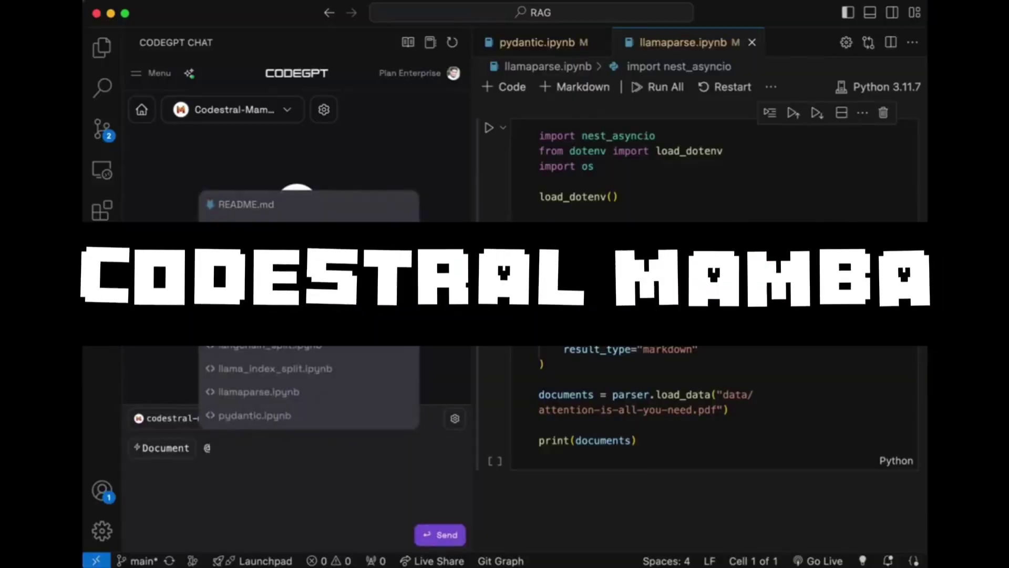
{"action": "key", "text": "Down"}
{"action": "key", "text": "Down"}
{"action": "key", "text": "Down"}
{"action": "key", "text": "Return"}
{"action": "key", "text": "Return"}
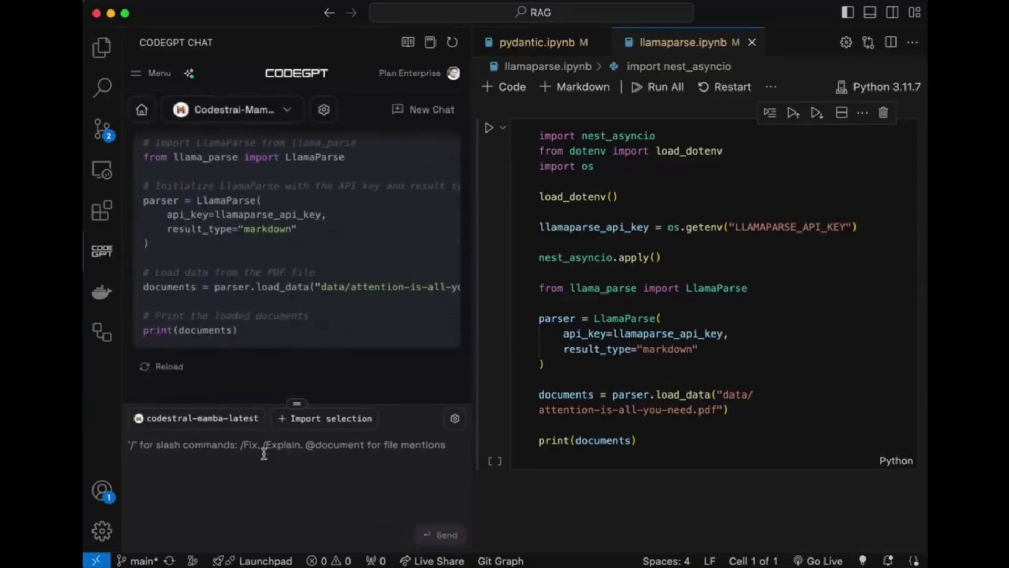
Step: Replace the notebook's code cell with the commented code from the reply
{"action": "left_click", "coordinate": [577, 360]}
{"action": "key", "text": "super+a"}
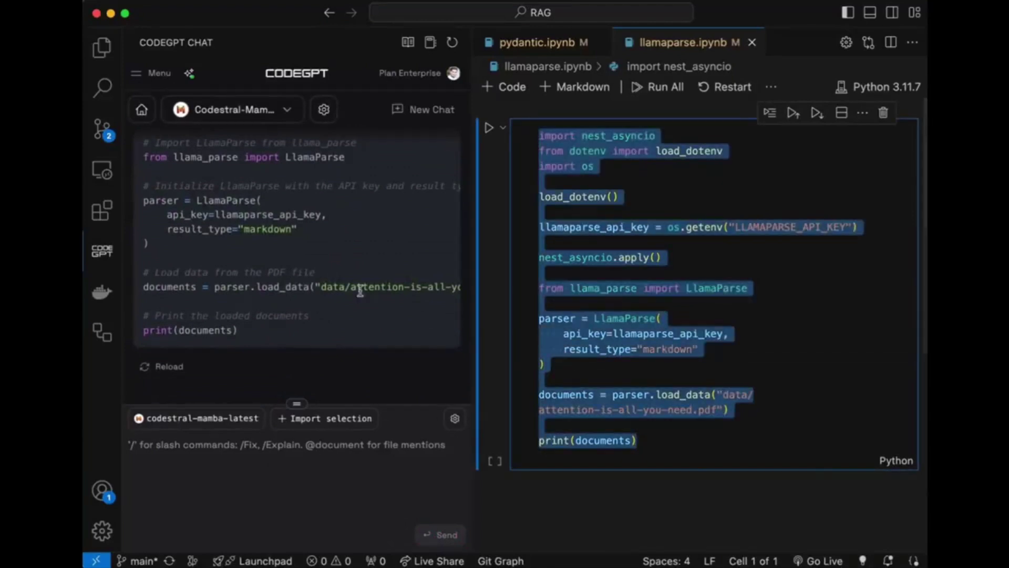
{"action": "scroll", "coordinate": [360, 295], "scroll_direction": "up", "scroll_amount": 5}
{"action": "scroll", "coordinate": [359, 295], "scroll_direction": "up", "scroll_amount": 2}
{"action": "left_click", "coordinate": [388, 188]}
{"action": "left_click", "coordinate": [859, 249]}
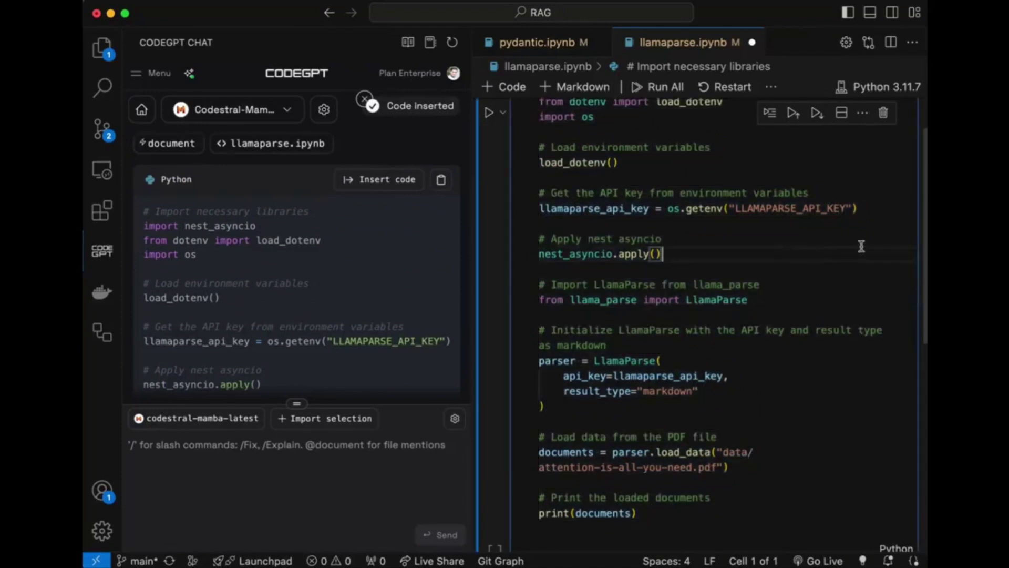
{"action": "scroll", "coordinate": [862, 246], "scroll_direction": "up", "scroll_amount": 2}
{"action": "scroll", "coordinate": [861, 247], "scroll_direction": "down", "scroll_amount": 2}
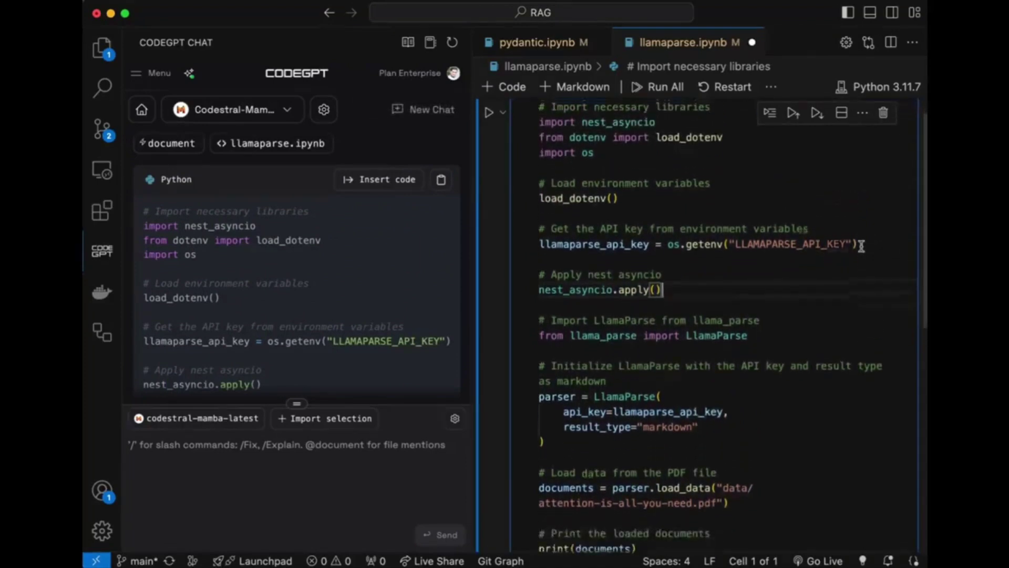
{"action": "scroll", "coordinate": [861, 246], "scroll_direction": "down", "scroll_amount": 2}
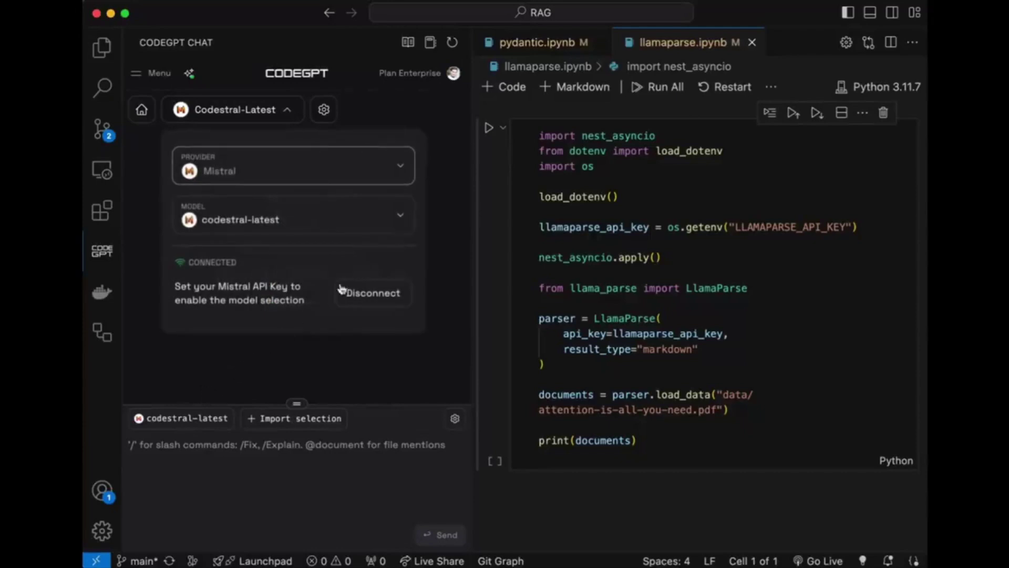
Step: Switch the model to codestral-mamba-latest and request /Document for llamaparse.ipynb
{"action": "left_click", "coordinate": [399, 216]}
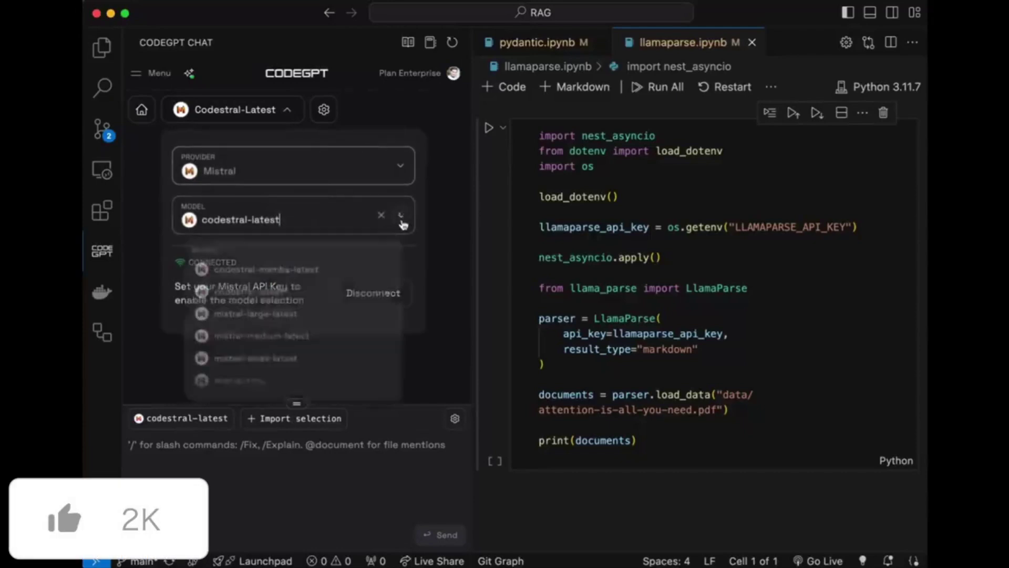
{"action": "left_click", "coordinate": [344, 277]}
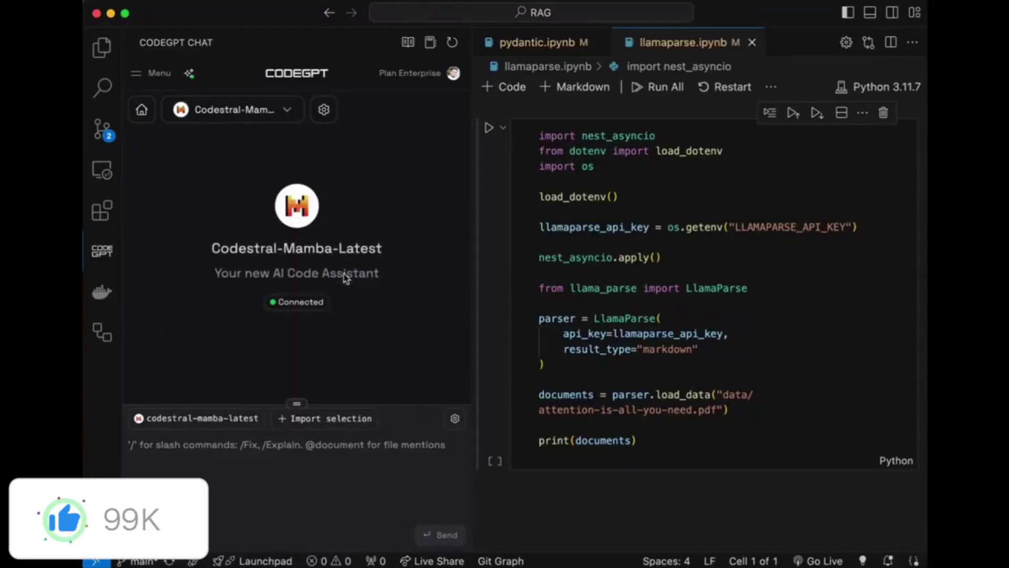
{"action": "left_click", "coordinate": [264, 454]}
{"action": "type", "text": "/"}
{"action": "key", "text": "Down"}
{"action": "key", "text": "Down"}
{"action": "key", "text": "Down"}
{"action": "key", "text": "Return"}
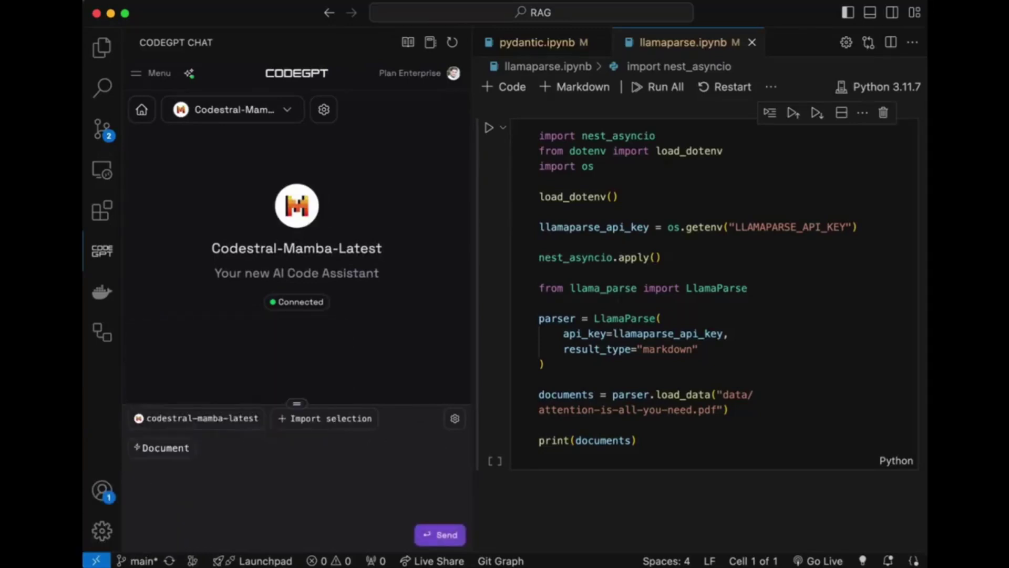
{"action": "type", "text": "@"}
{"action": "key", "text": "Down"}
{"action": "key", "text": "Down"}
{"action": "key", "text": "Down"}
{"action": "key", "text": "Down"}
{"action": "key", "text": "Down"}
{"action": "key", "text": "Down"}
{"action": "key", "text": "Down"}
{"action": "key", "text": "Down"}
{"action": "key", "text": "Return"}
{"action": "key", "text": "Return"}
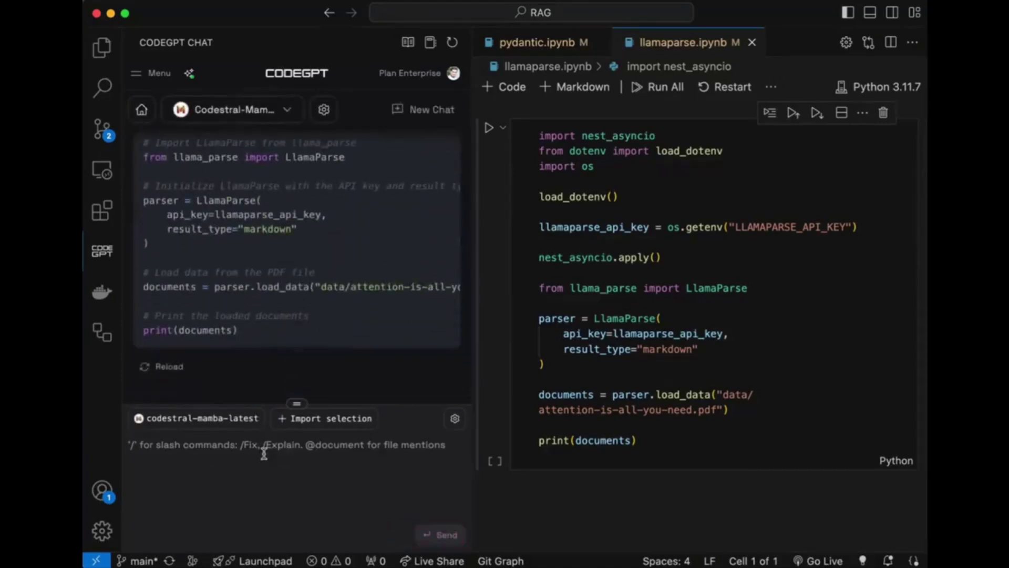
Step: Replace the llamaparse code cell with Codestral Mamba's commented version
{"action": "left_click", "coordinate": [584, 355]}
{"action": "key", "text": "super+a"}
{"action": "scroll", "coordinate": [361, 294], "scroll_direction": "up", "scroll_amount": 5}
{"action": "left_click", "coordinate": [386, 182]}
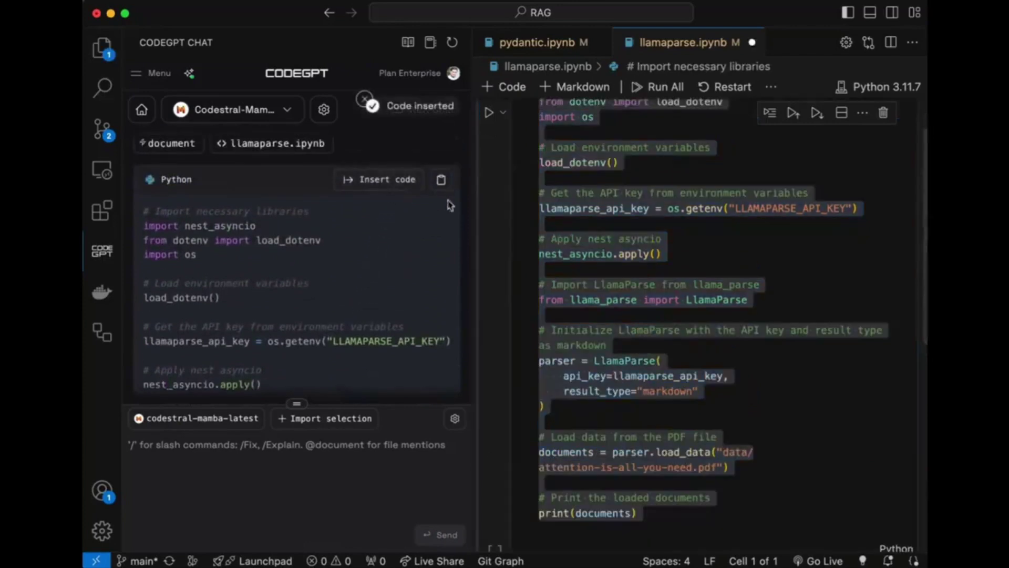
{"action": "left_click", "coordinate": [778, 253]}
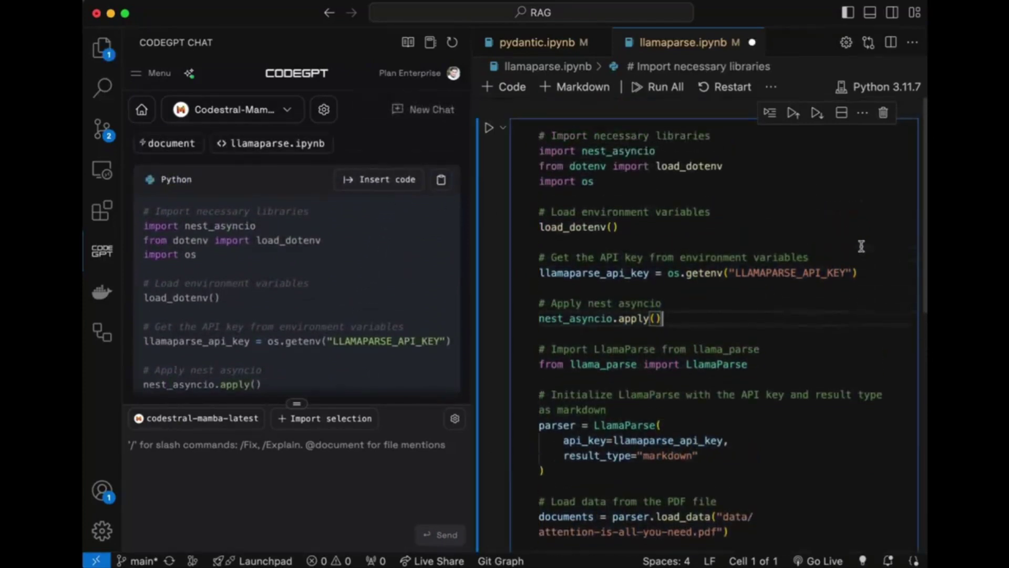
{"action": "scroll", "coordinate": [861, 246], "scroll_direction": "down", "scroll_amount": 2}
{"action": "scroll", "coordinate": [861, 246], "scroll_direction": "down", "scroll_amount": 2}
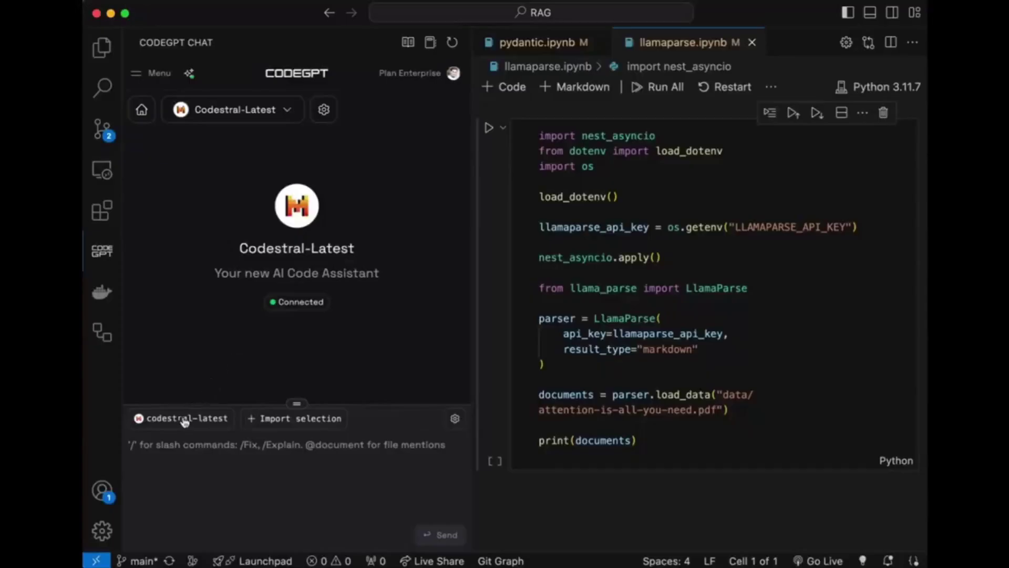
Step: Reselect codestral-mamba-latest in provider settings and choose the Document command again
{"action": "left_click", "coordinate": [181, 420]}
{"action": "left_click", "coordinate": [400, 216]}
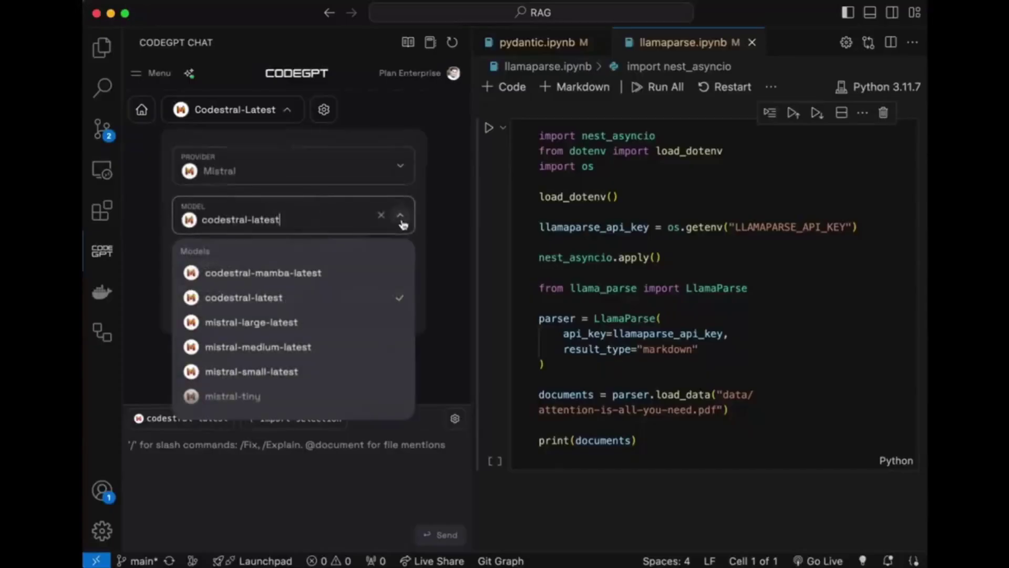
{"action": "left_click", "coordinate": [344, 279]}
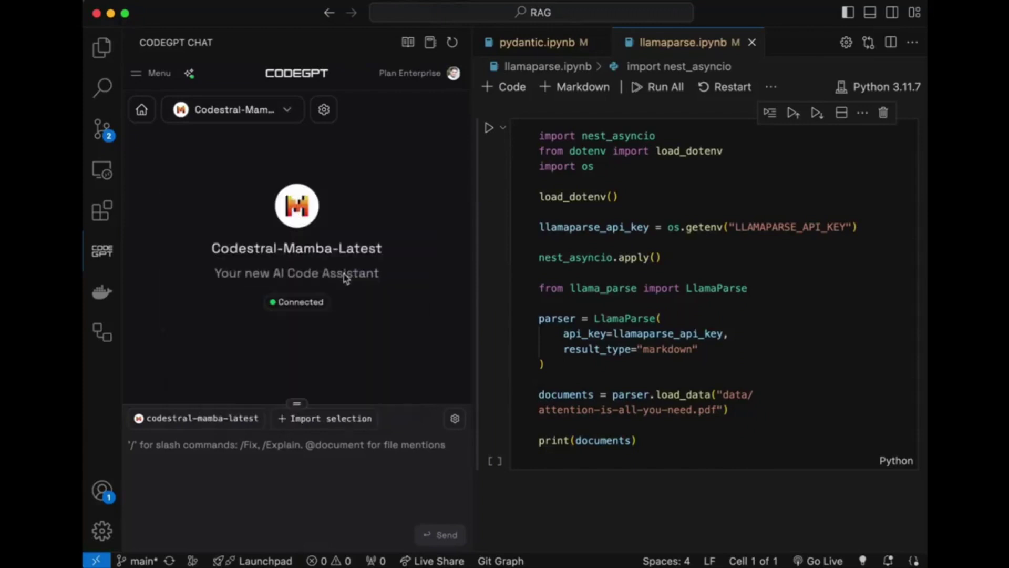
{"action": "left_click", "coordinate": [263, 447]}
{"action": "type", "text": "/"}
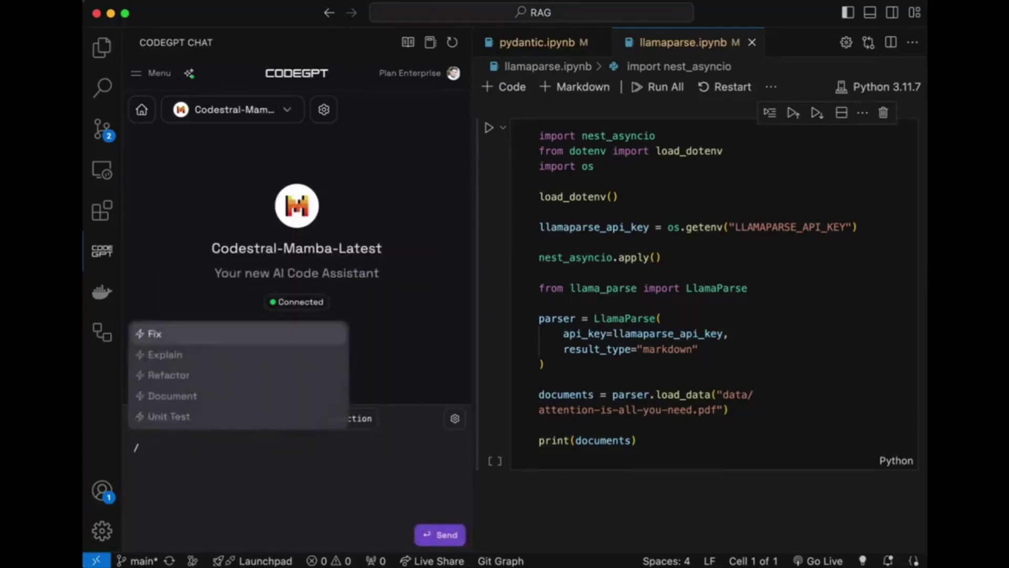
{"action": "key", "text": "Down"}
{"action": "key", "text": "Down"}
{"action": "key", "text": "Down"}
{"action": "key", "text": "Return"}
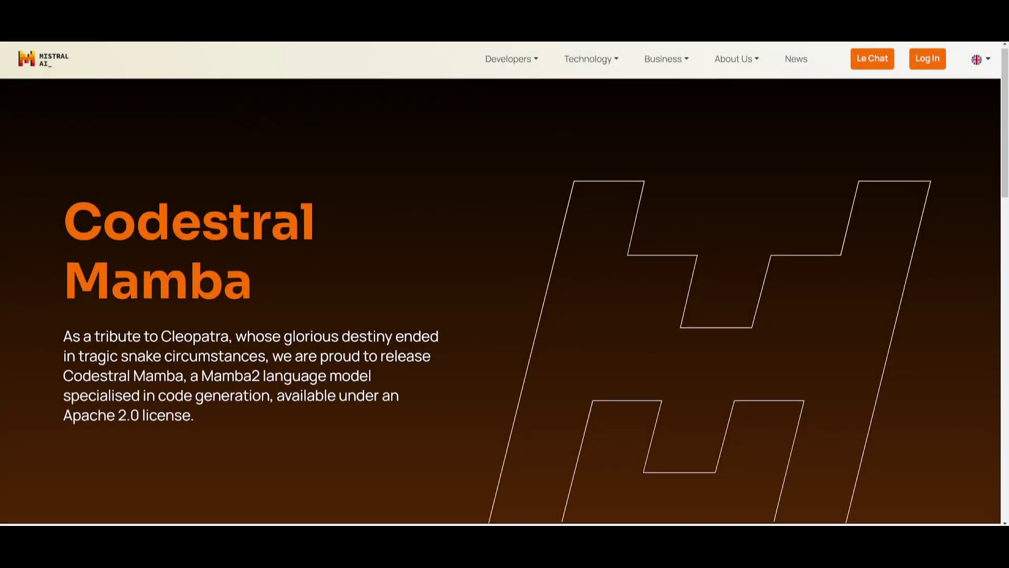
{"action": "scroll", "coordinate": [178, 282], "scroll_direction": "down", "scroll_amount": 5}
{"action": "scroll", "coordinate": [178, 282], "scroll_direction": "down", "scroll_amount": 5}
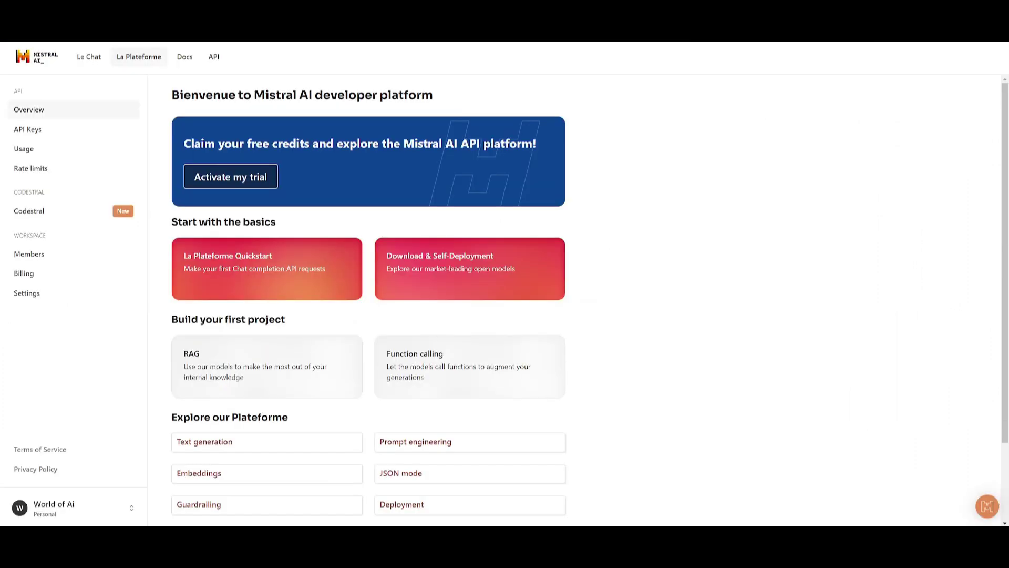
Step: Open Codestral under API Keys, request access and accept the terms of service
{"action": "left_click", "coordinate": [35, 132]}
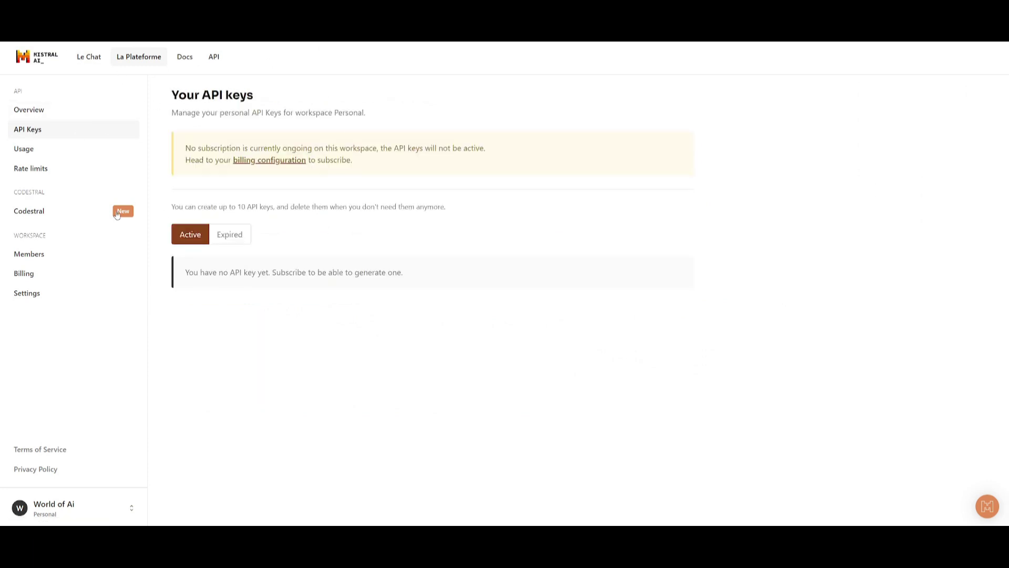
{"action": "left_click", "coordinate": [37, 212]}
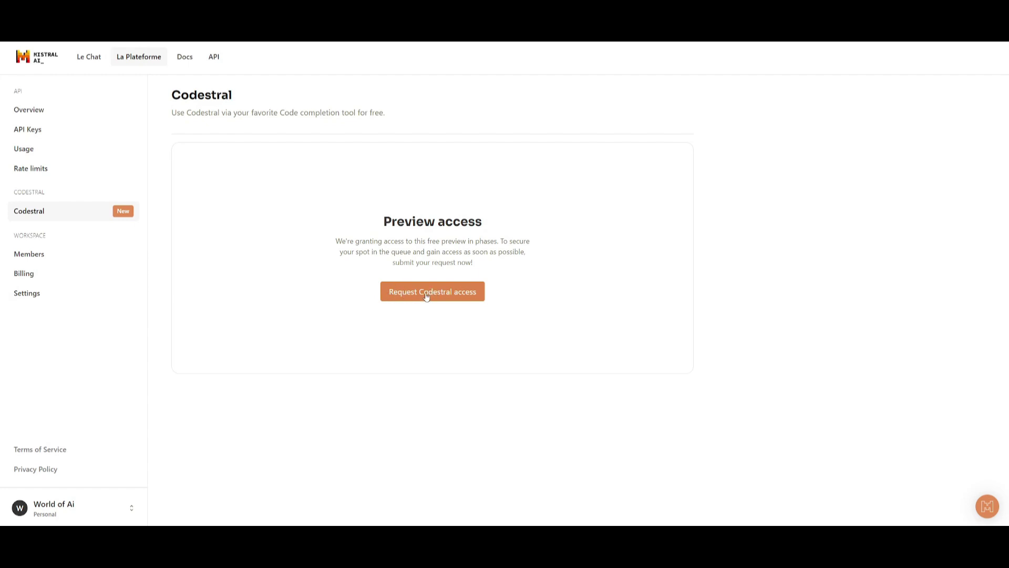
{"action": "left_click", "coordinate": [434, 295]}
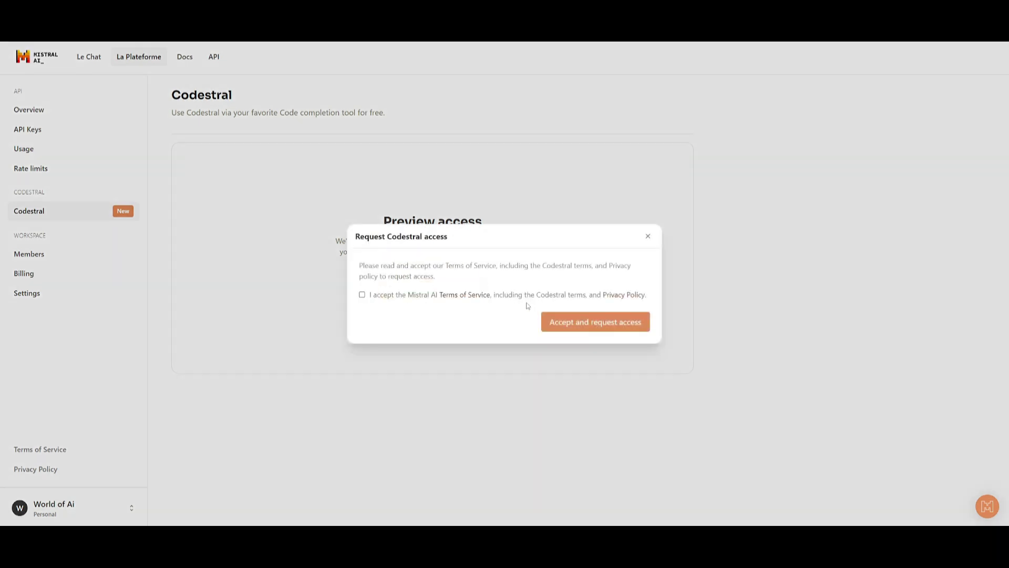
{"action": "left_click", "coordinate": [507, 297]}
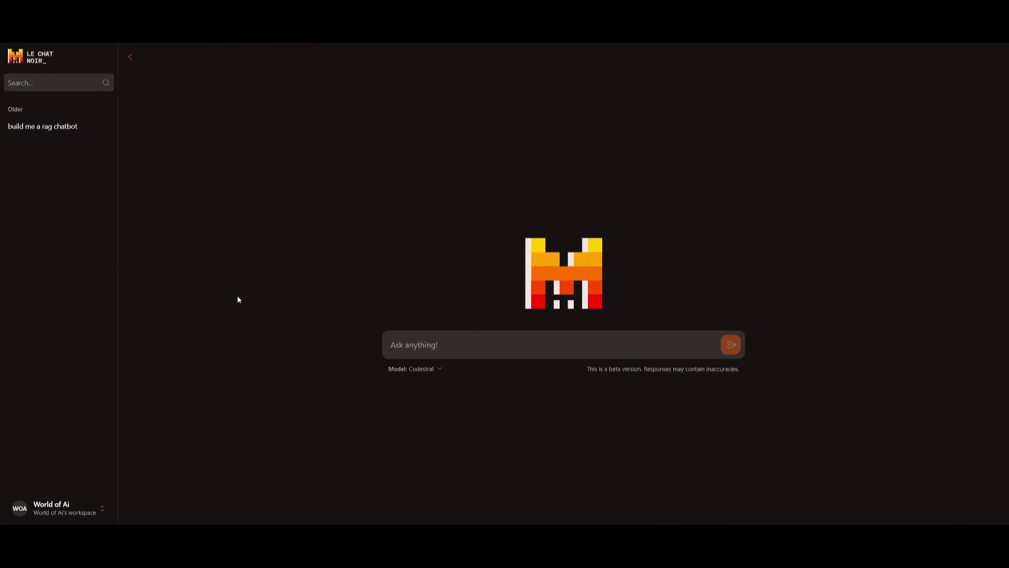
Step: View Le Chat's model list (Large, Next, Small, Codestral), then bring up LM Studio
{"action": "left_click", "coordinate": [437, 370]}
{"action": "left_click", "coordinate": [416, 368]}
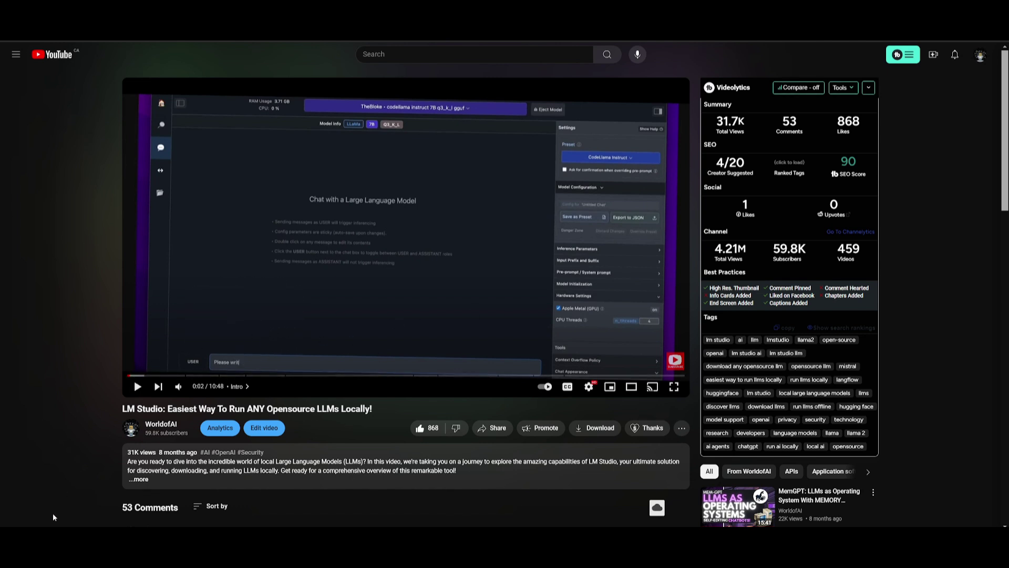
{"action": "key", "text": "super"}
{"action": "key", "text": "super"}
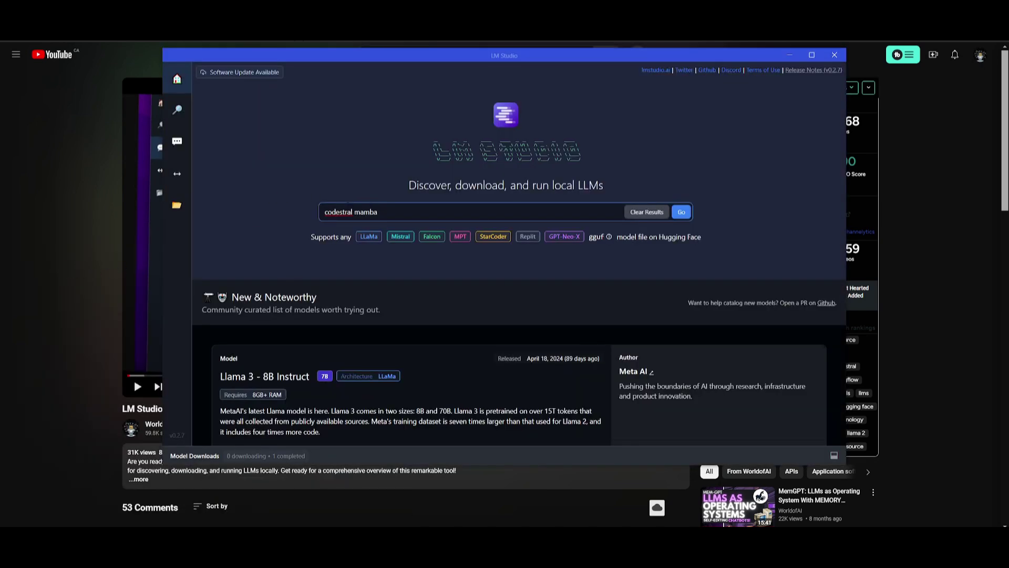
Step: Search LM Studio for 'codestral mamba' and confirm AI Chat has no models to load
{"action": "key", "text": "ctrl+Left"}
{"action": "left_click", "coordinate": [684, 212]}
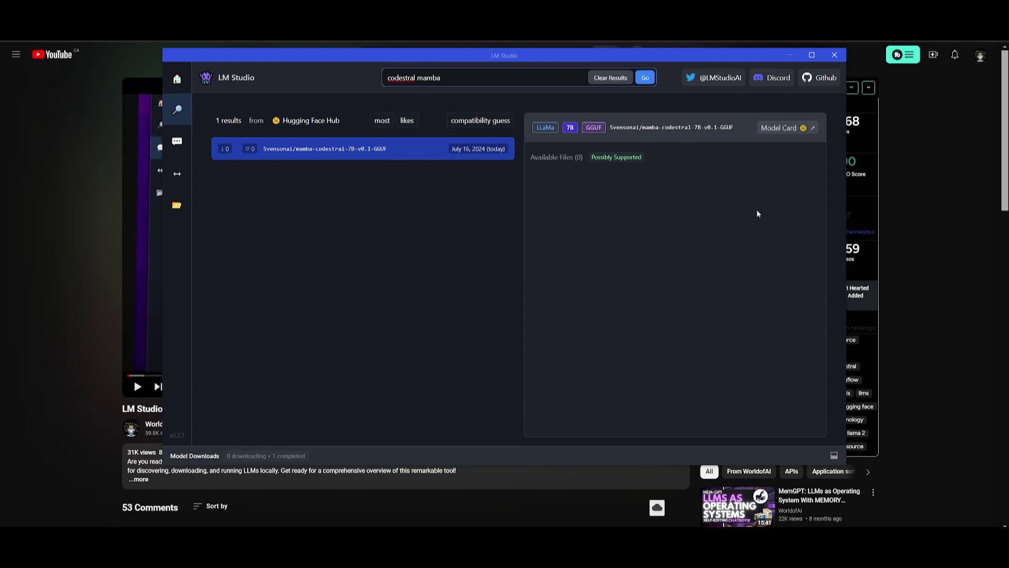
{"action": "left_click", "coordinate": [177, 141]}
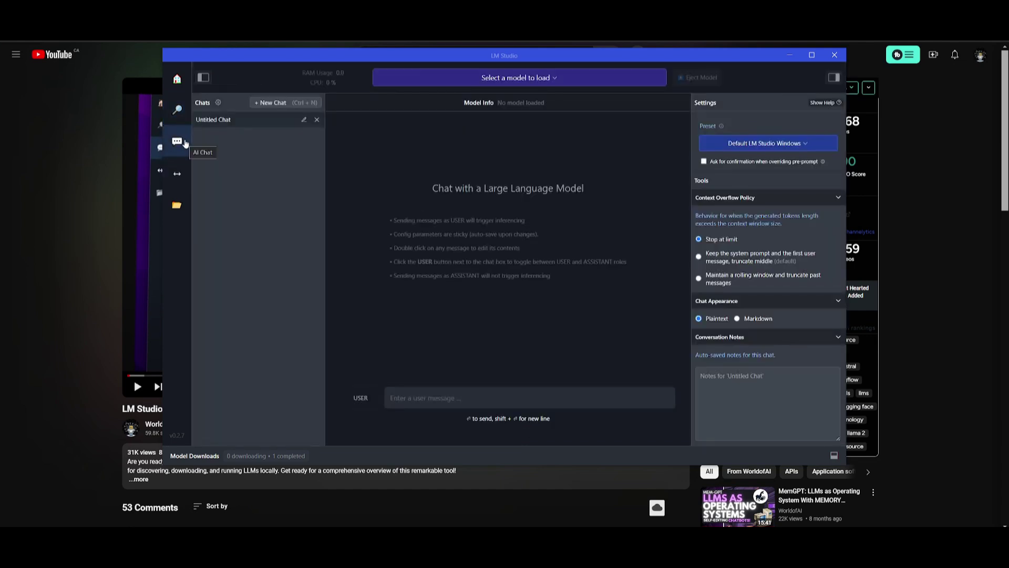
{"action": "left_click", "coordinate": [519, 88]}
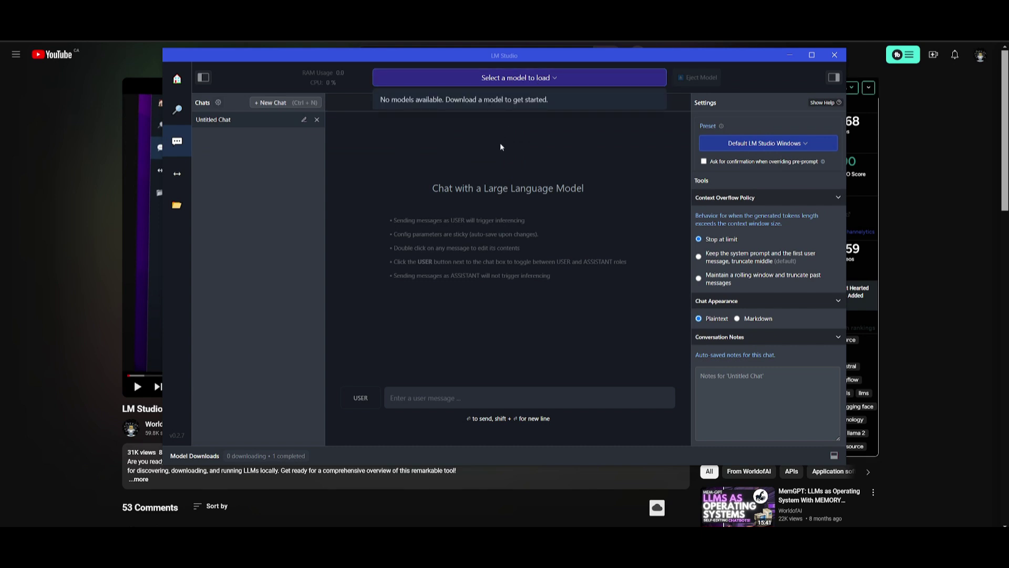
{"action": "left_click", "coordinate": [486, 147]}
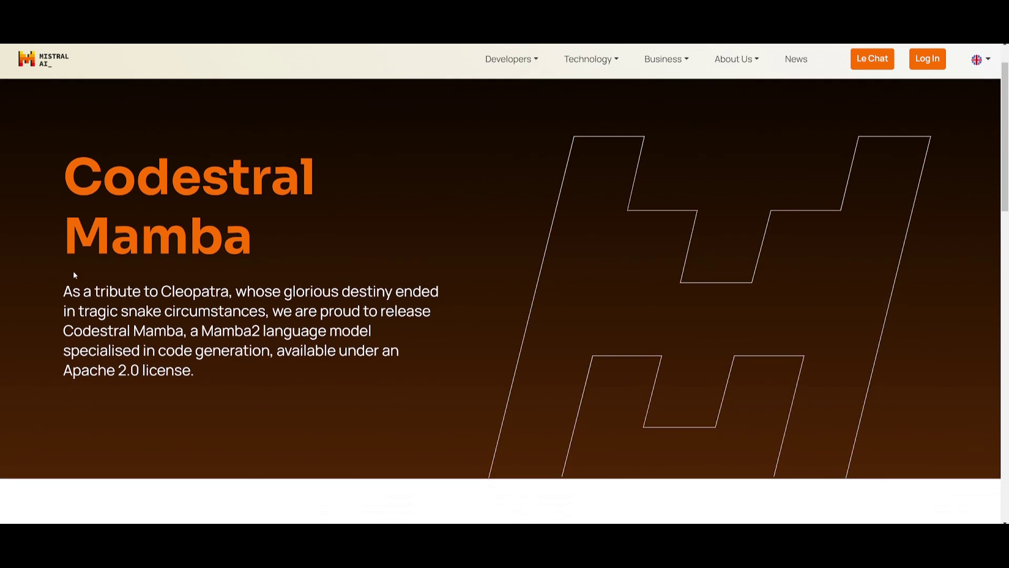
{"action": "scroll", "coordinate": [78, 277], "scroll_direction": "down", "scroll_amount": 2}
{"action": "scroll", "coordinate": [108, 272], "scroll_direction": "down", "scroll_amount": 2}
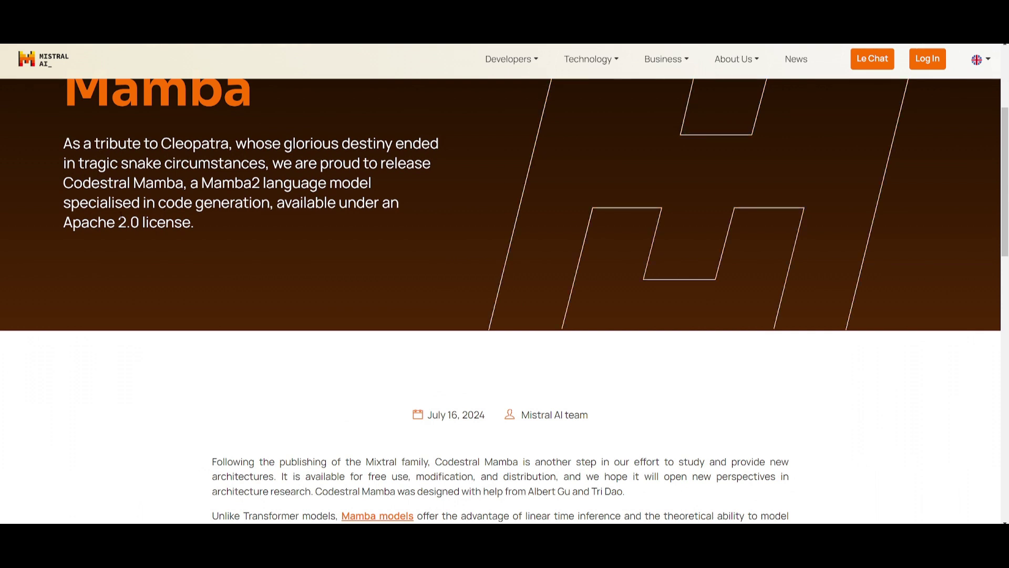
{"action": "scroll", "coordinate": [121, 215], "scroll_direction": "down", "scroll_amount": 1}
{"action": "scroll", "coordinate": [121, 215], "scroll_direction": "down", "scroll_amount": 2}
{"action": "scroll", "coordinate": [120, 215], "scroll_direction": "down", "scroll_amount": 1}
{"action": "scroll", "coordinate": [121, 214], "scroll_direction": "down", "scroll_amount": 1}
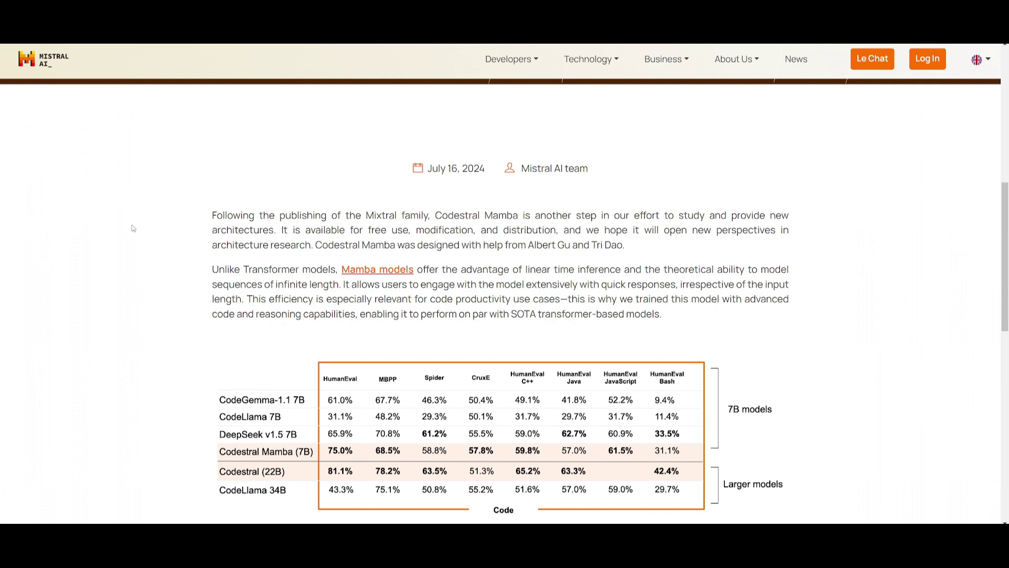
{"action": "scroll", "coordinate": [133, 229], "scroll_direction": "down", "scroll_amount": 1}
{"action": "scroll", "coordinate": [132, 227], "scroll_direction": "down", "scroll_amount": 1}
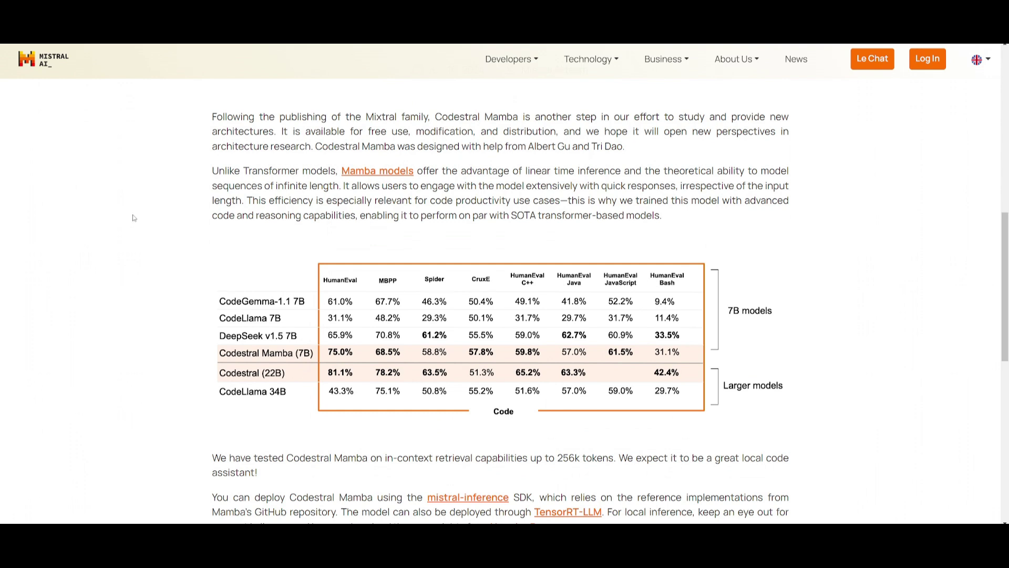
{"action": "scroll", "coordinate": [133, 217], "scroll_direction": "down", "scroll_amount": 1}
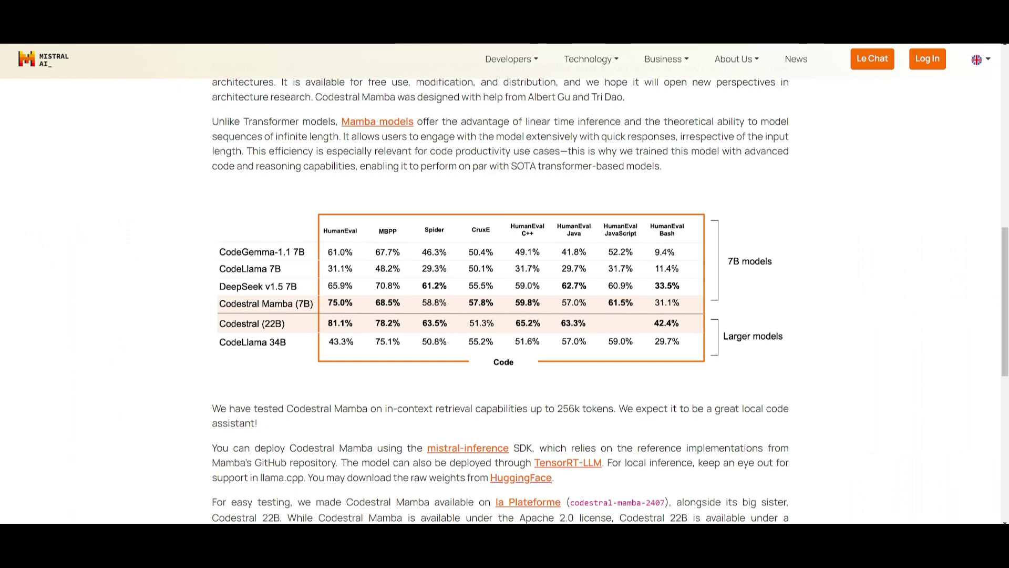
Step: Zoom in on the Codestral Mamba article with Ctrl+plus
{"action": "key", "text": "ctrl+plus"}
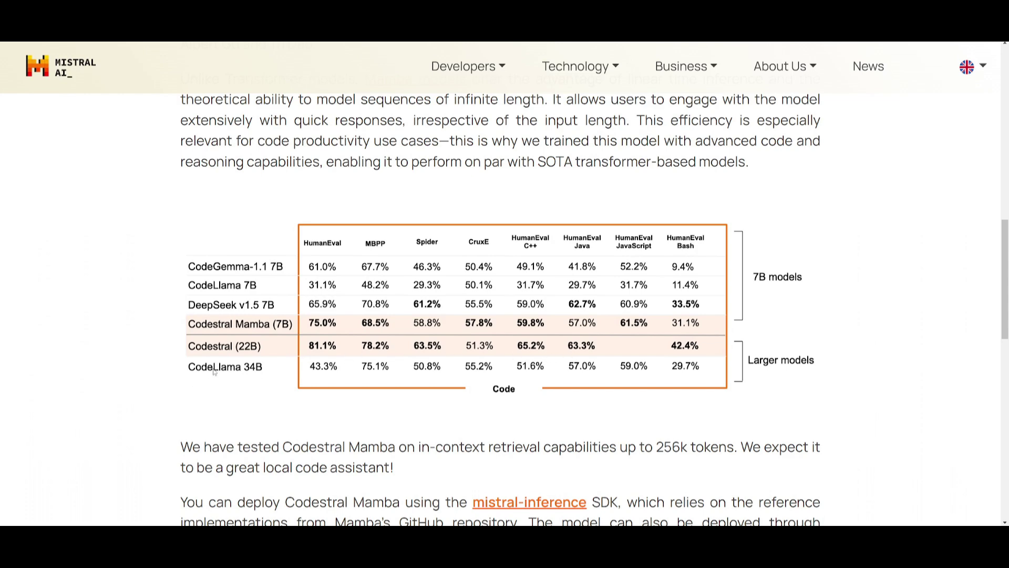
{"action": "scroll", "coordinate": [214, 373], "scroll_direction": "down", "scroll_amount": 3}
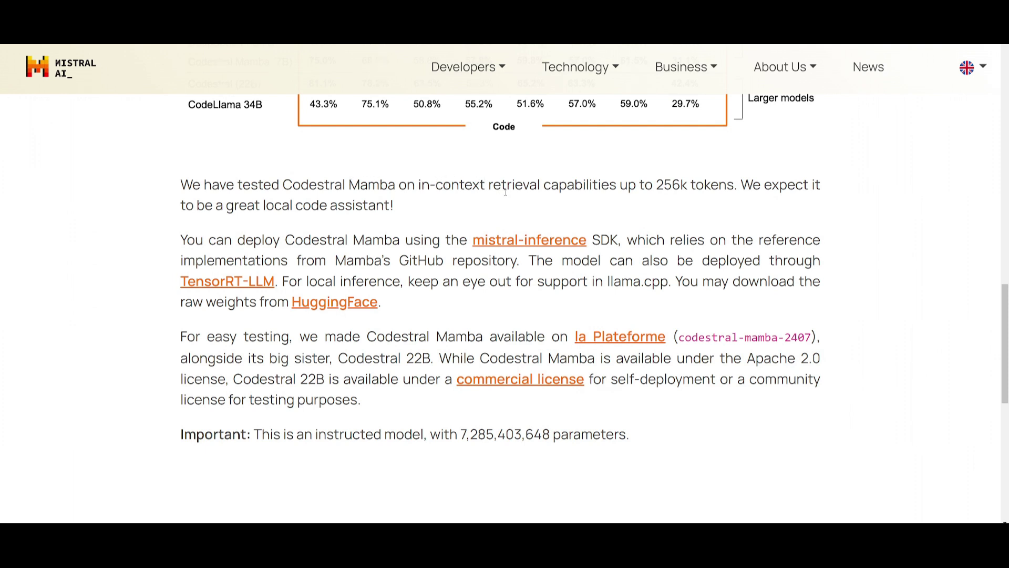
Step: Highlight the 'up to 256k tokens' claim, clear it, and return to the article top
{"action": "left_click_drag", "start_coordinate": [620, 184], "coordinate": [740, 185]}
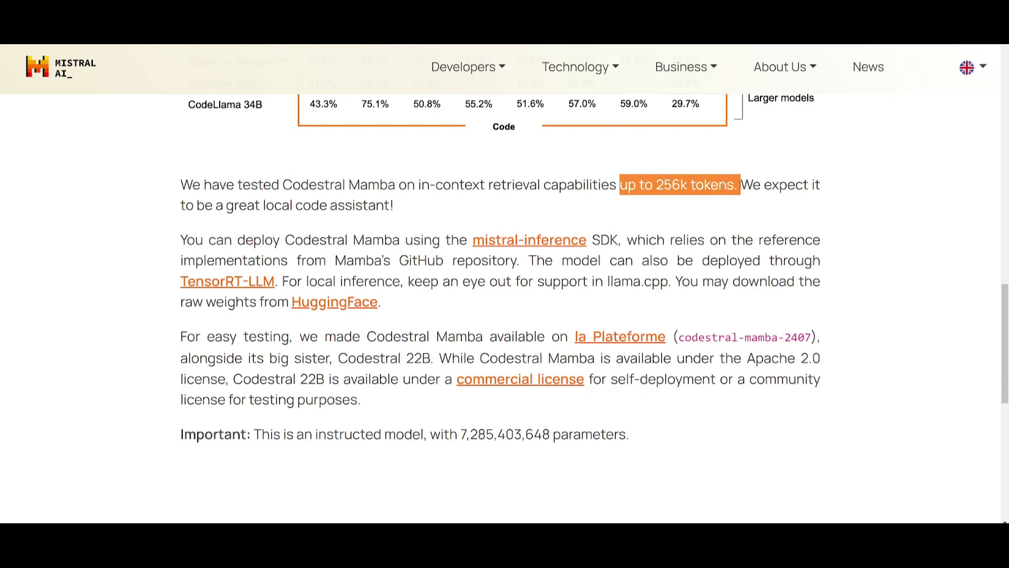
{"action": "left_click", "coordinate": [740, 185]}
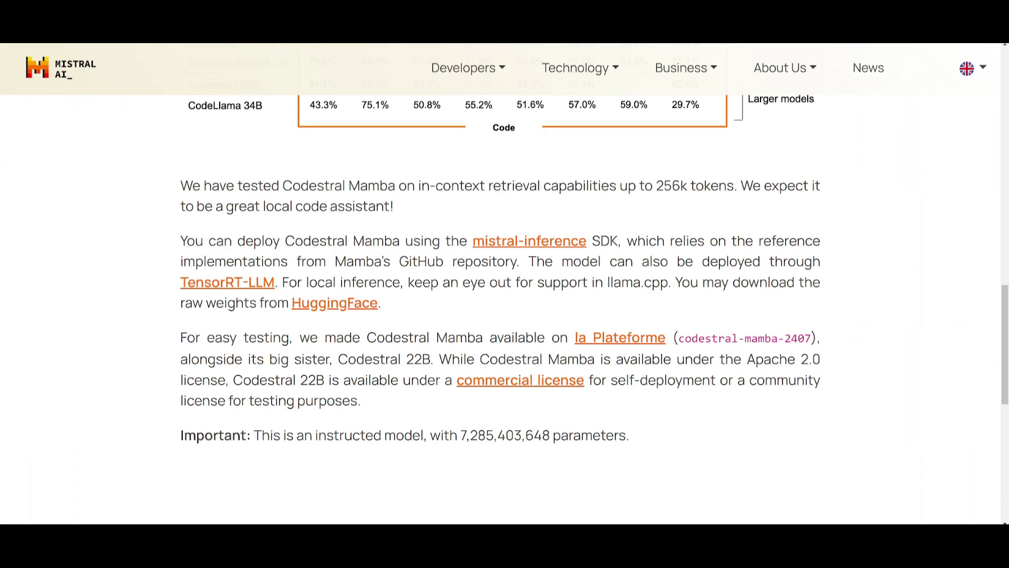
{"action": "key", "text": "Home"}
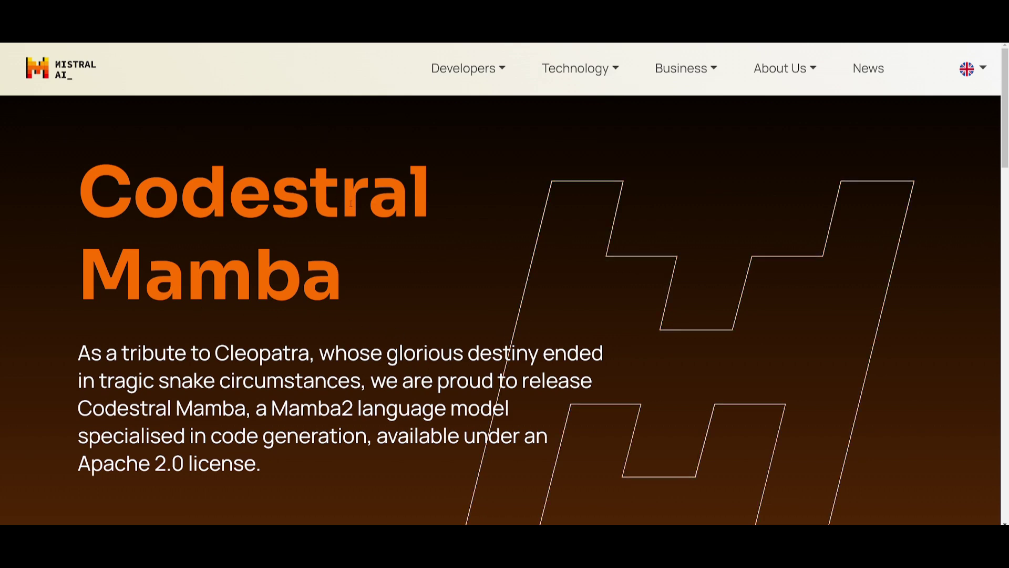
{"action": "scroll", "coordinate": [349, 204], "scroll_direction": "down", "scroll_amount": 1}
{"action": "scroll", "coordinate": [505, 307], "scroll_direction": "down", "scroll_amount": 3}
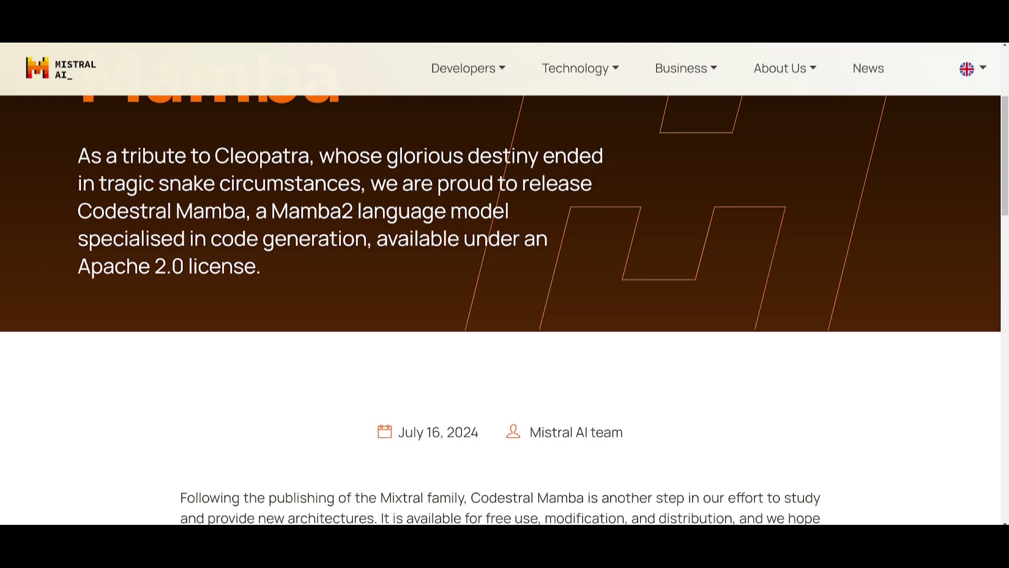
{"action": "scroll", "coordinate": [500, 200], "scroll_direction": "down", "scroll_amount": 3}
{"action": "scroll", "coordinate": [500, 200], "scroll_direction": "down", "scroll_amount": 3}
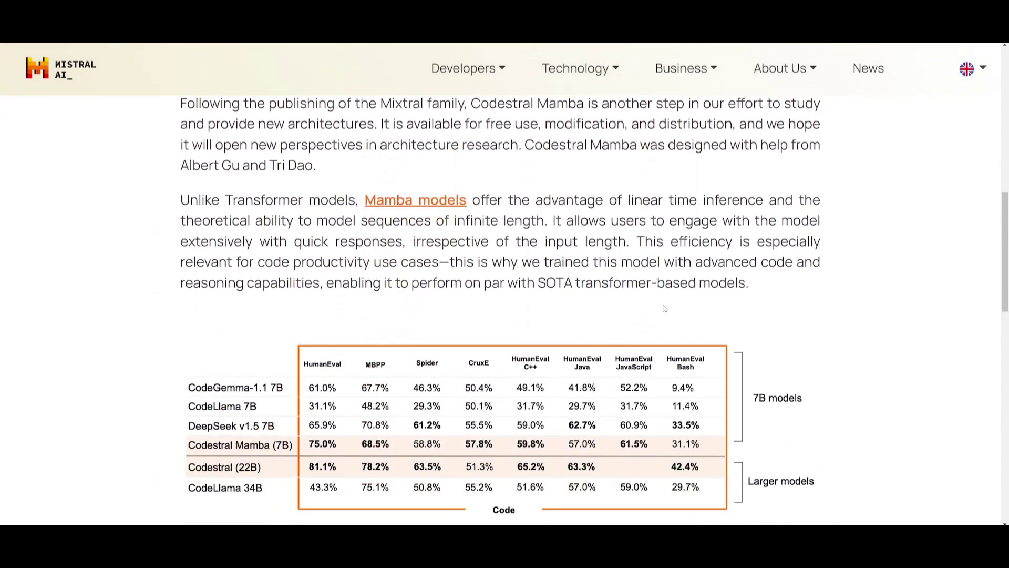
{"action": "scroll", "coordinate": [665, 300], "scroll_direction": "down", "scroll_amount": 3}
{"action": "scroll", "coordinate": [665, 300], "scroll_direction": "down", "scroll_amount": 1}
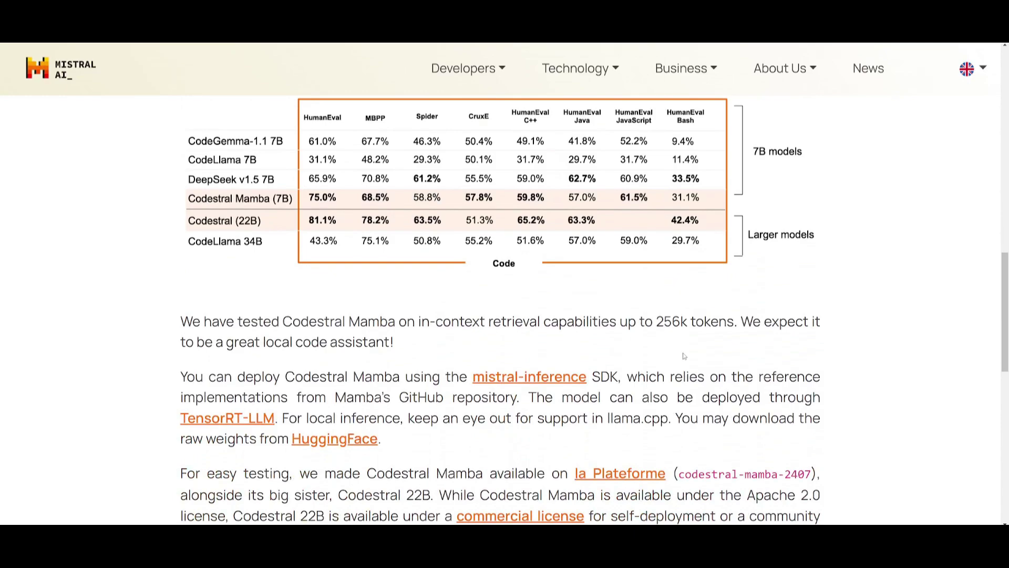
{"action": "scroll", "coordinate": [662, 340], "scroll_direction": "up", "scroll_amount": 2}
{"action": "scroll", "coordinate": [660, 340], "scroll_direction": "up", "scroll_amount": 10}
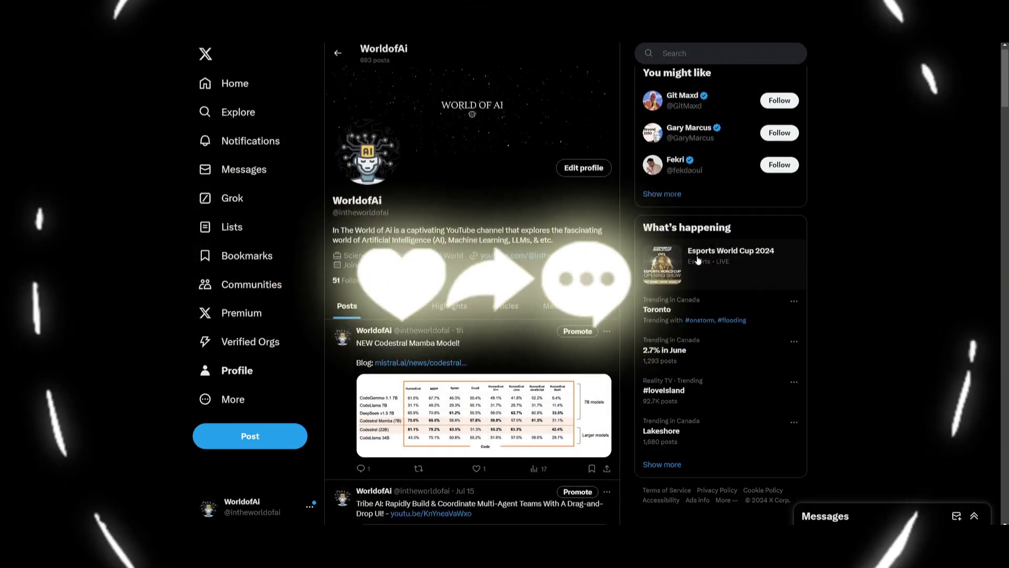
{"action": "scroll", "coordinate": [698, 261], "scroll_direction": "down", "scroll_amount": 2}
{"action": "scroll", "coordinate": [698, 259], "scroll_direction": "down", "scroll_amount": 5}
{"action": "scroll", "coordinate": [698, 256], "scroll_direction": "down", "scroll_amount": 5}
{"action": "scroll", "coordinate": [698, 255], "scroll_direction": "down", "scroll_amount": 5}
{"action": "scroll", "coordinate": [698, 256], "scroll_direction": "down", "scroll_amount": 5}
{"action": "scroll", "coordinate": [473, 237], "scroll_direction": "down", "scroll_amount": 5}
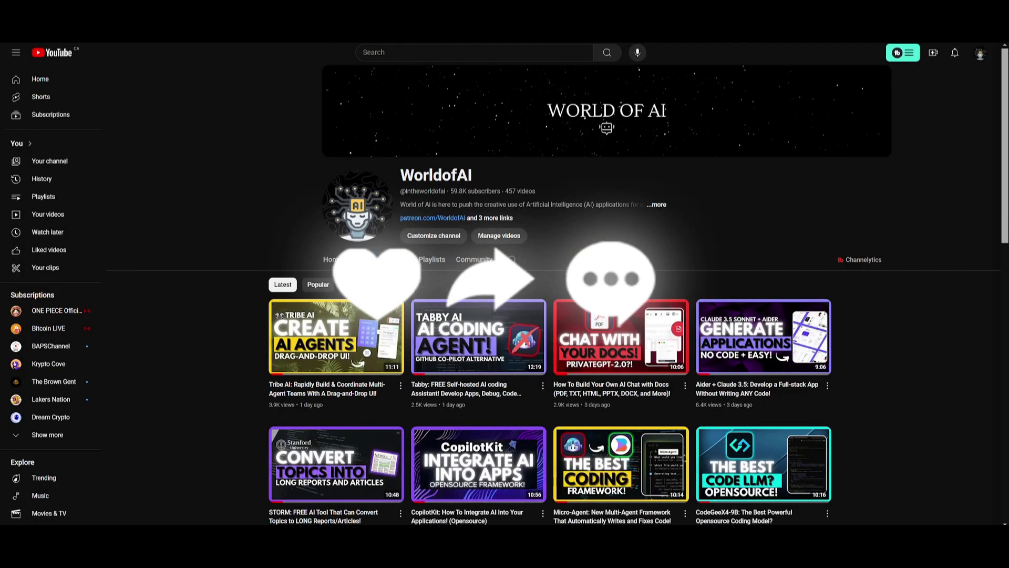
{"action": "scroll", "coordinate": [835, 399], "scroll_direction": "down", "scroll_amount": 3}
{"action": "scroll", "coordinate": [835, 400], "scroll_direction": "down", "scroll_amount": 2}
{"action": "scroll", "coordinate": [835, 403], "scroll_direction": "down", "scroll_amount": 3}
{"action": "scroll", "coordinate": [836, 403], "scroll_direction": "down", "scroll_amount": 2}
{"action": "scroll", "coordinate": [828, 407], "scroll_direction": "down", "scroll_amount": 1}
{"action": "scroll", "coordinate": [816, 415], "scroll_direction": "down", "scroll_amount": 3}
{"action": "scroll", "coordinate": [816, 415], "scroll_direction": "down", "scroll_amount": 3}
{"action": "scroll", "coordinate": [820, 416], "scroll_direction": "down", "scroll_amount": 3}
{"action": "scroll", "coordinate": [824, 419], "scroll_direction": "down", "scroll_amount": 2}
{"action": "scroll", "coordinate": [829, 420], "scroll_direction": "down", "scroll_amount": 1}
{"action": "scroll", "coordinate": [828, 420], "scroll_direction": "down", "scroll_amount": 3}
{"action": "scroll", "coordinate": [830, 419], "scroll_direction": "down", "scroll_amount": 3}
{"action": "scroll", "coordinate": [830, 418], "scroll_direction": "down", "scroll_amount": 3}
{"action": "scroll", "coordinate": [832, 419], "scroll_direction": "down", "scroll_amount": 1}
{"action": "scroll", "coordinate": [830, 413], "scroll_direction": "down", "scroll_amount": 3}
{"action": "scroll", "coordinate": [831, 413], "scroll_direction": "down", "scroll_amount": 2}
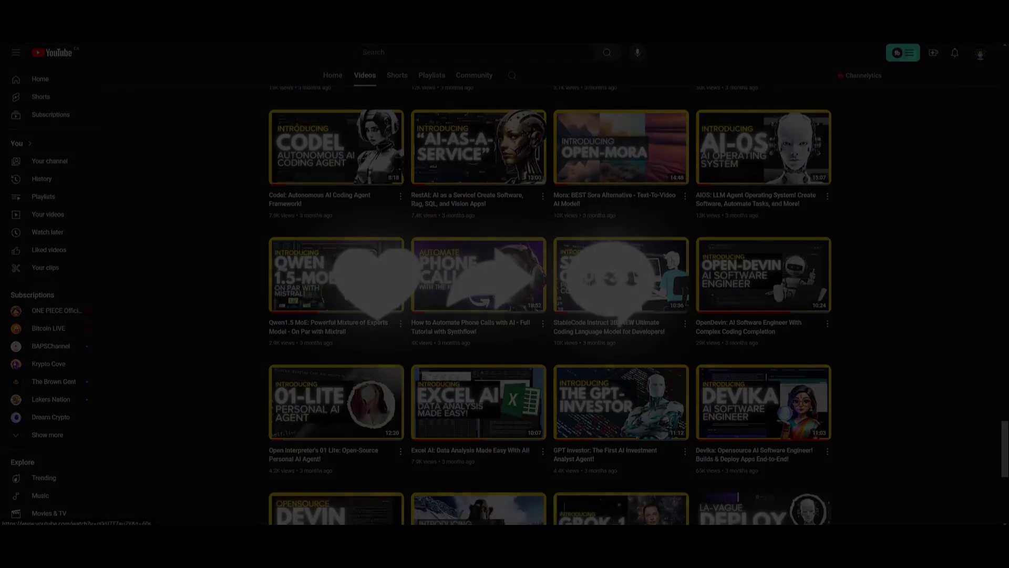